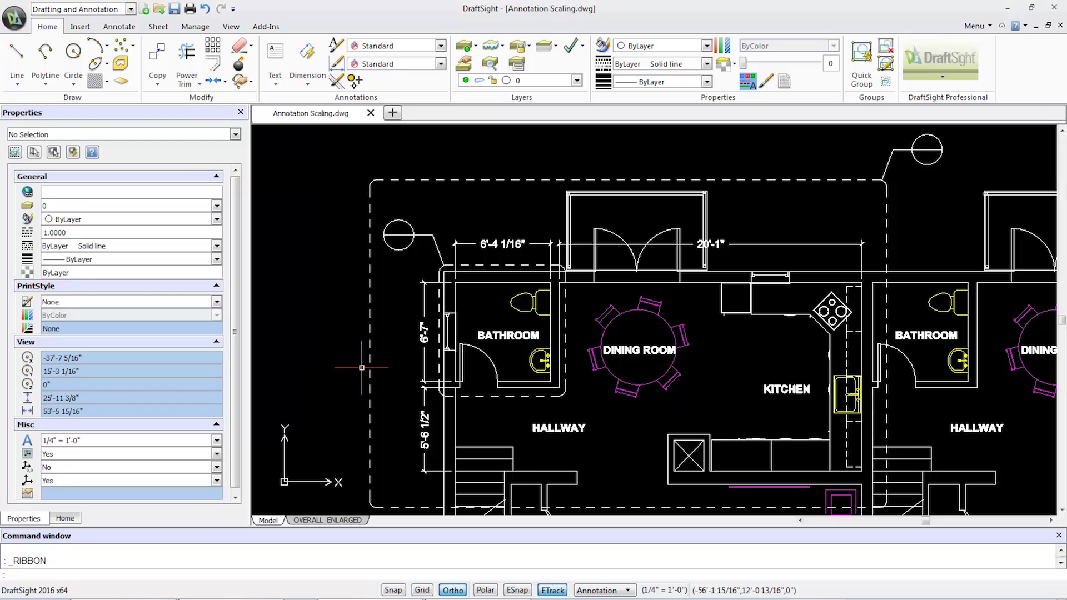
# - Inspect the 6'-7" dimension and BATHROOM label in Properties, then show the OVERALL & ENLARGED sheet
pyautogui.click(424, 367)
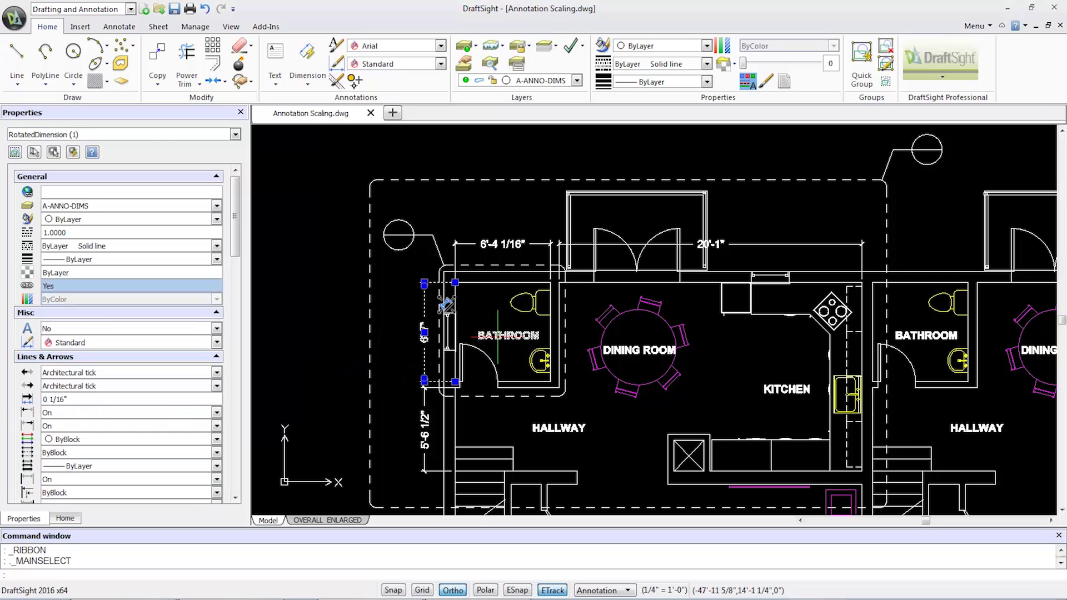
pyautogui.click(497, 335)
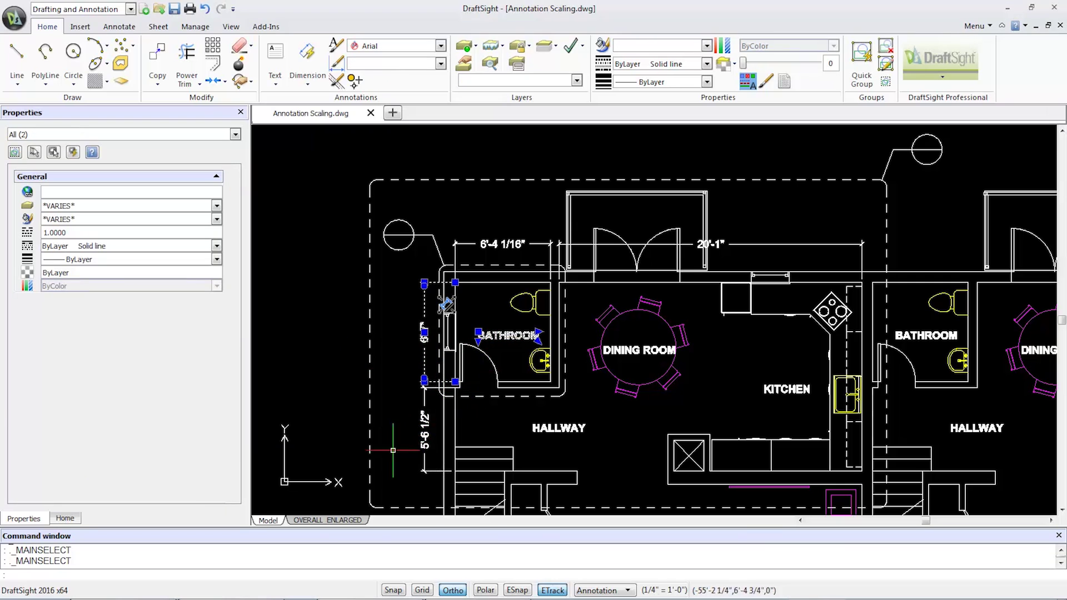
pyautogui.click(327, 520)
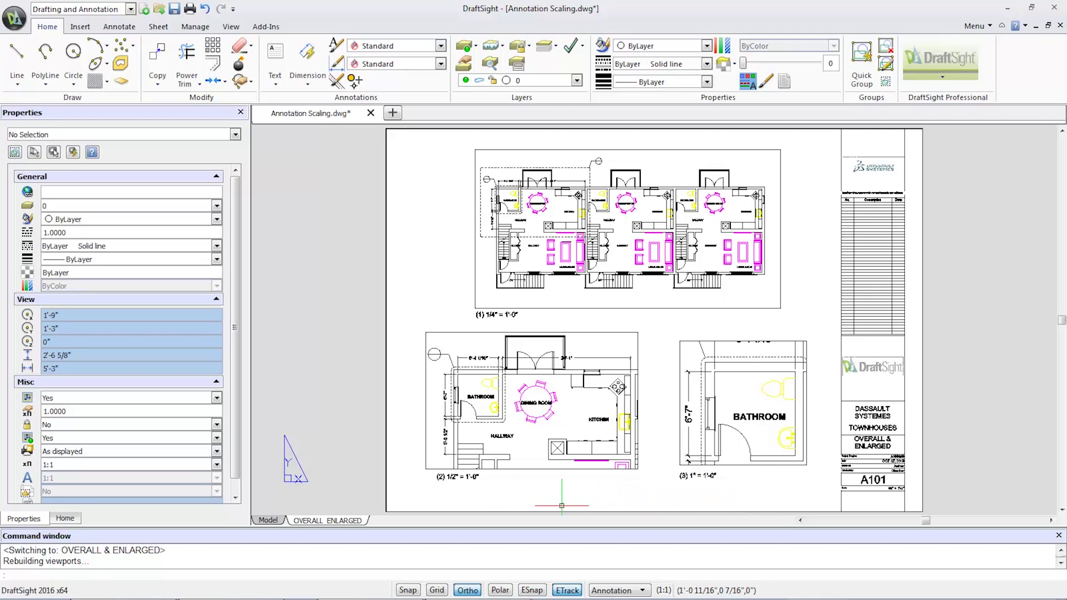
# - Go back to the Model tab and open Options from the Manage ribbon at Drafting Styles
pyautogui.click(267, 520)
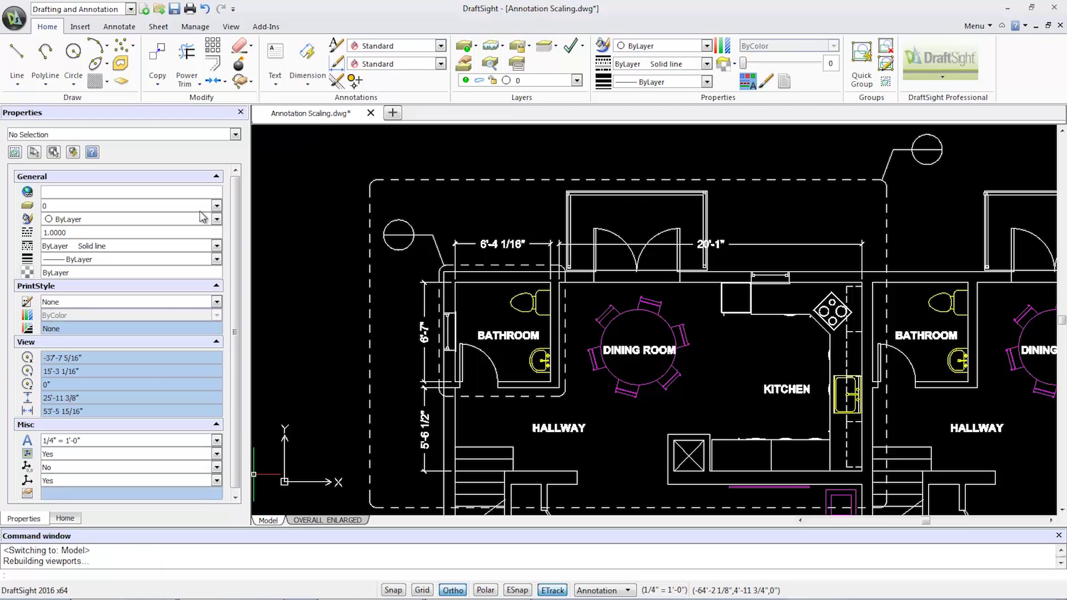
pyautogui.click(195, 27)
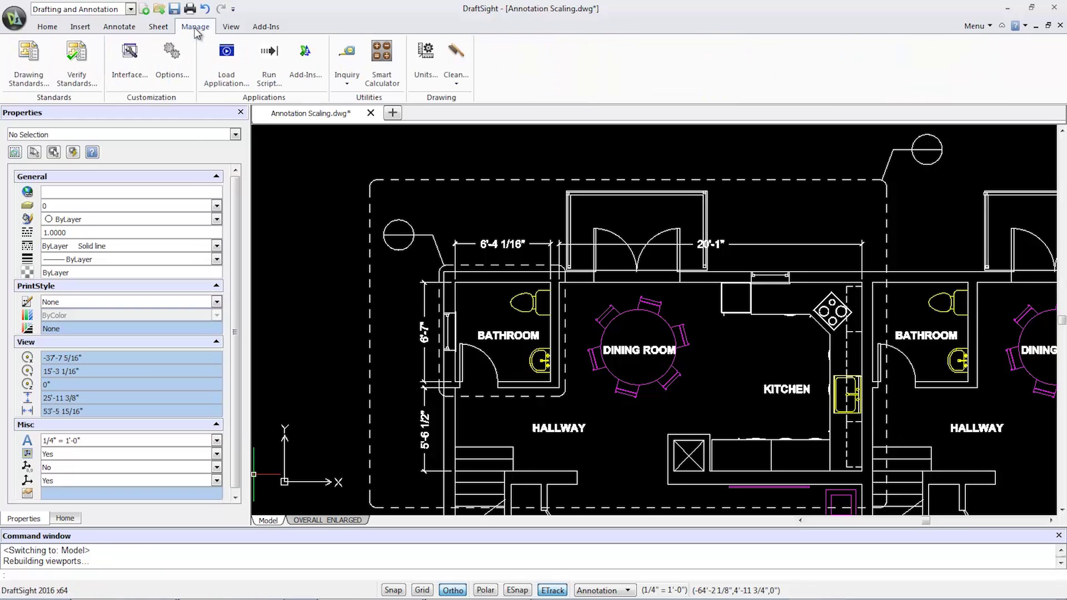
pyautogui.click(172, 53)
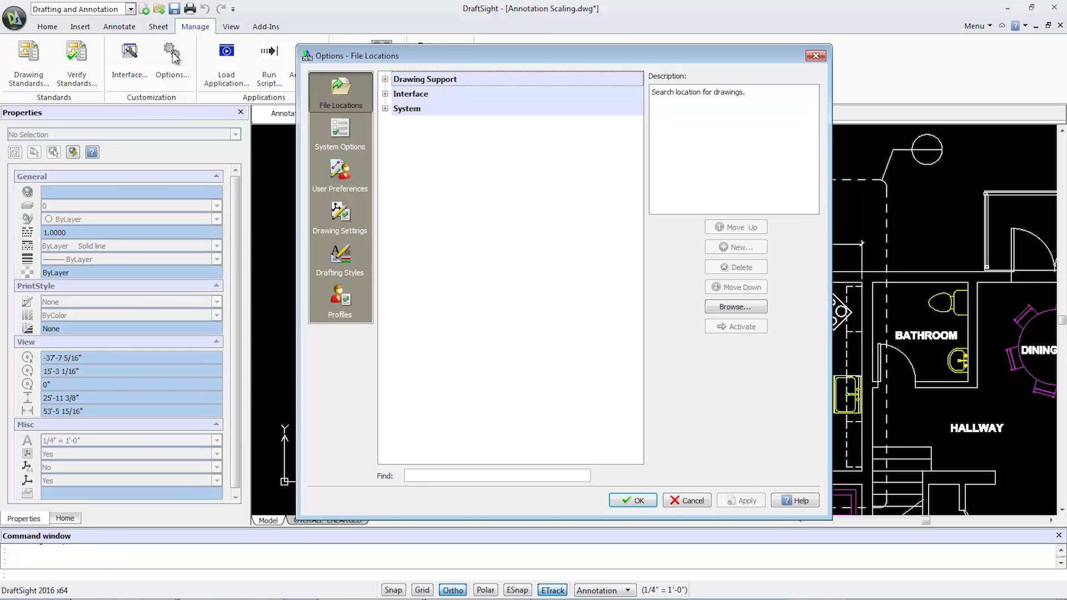
pyautogui.click(333, 268)
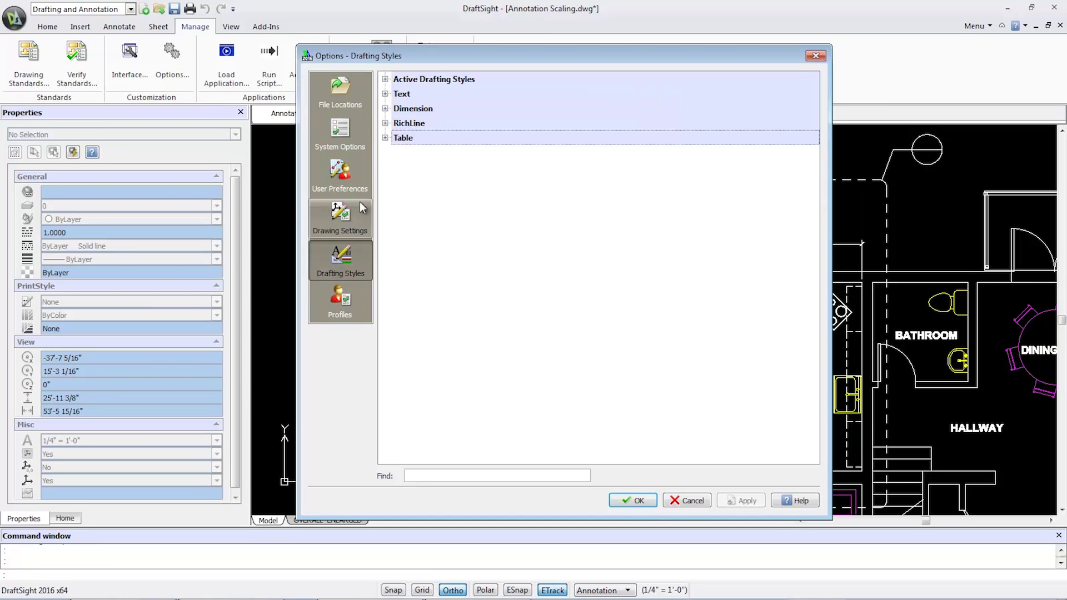
# - Turn on Annotative Scaling for the Arial text style with a 1/8" sheet text height, and apply
pyautogui.click(385, 94)
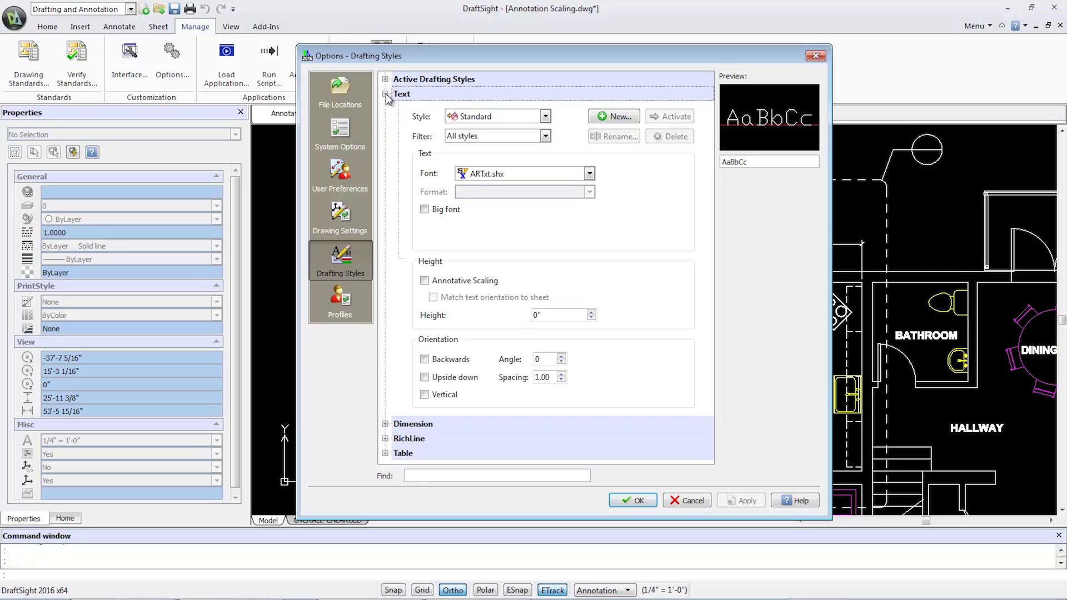
pyautogui.click(472, 119)
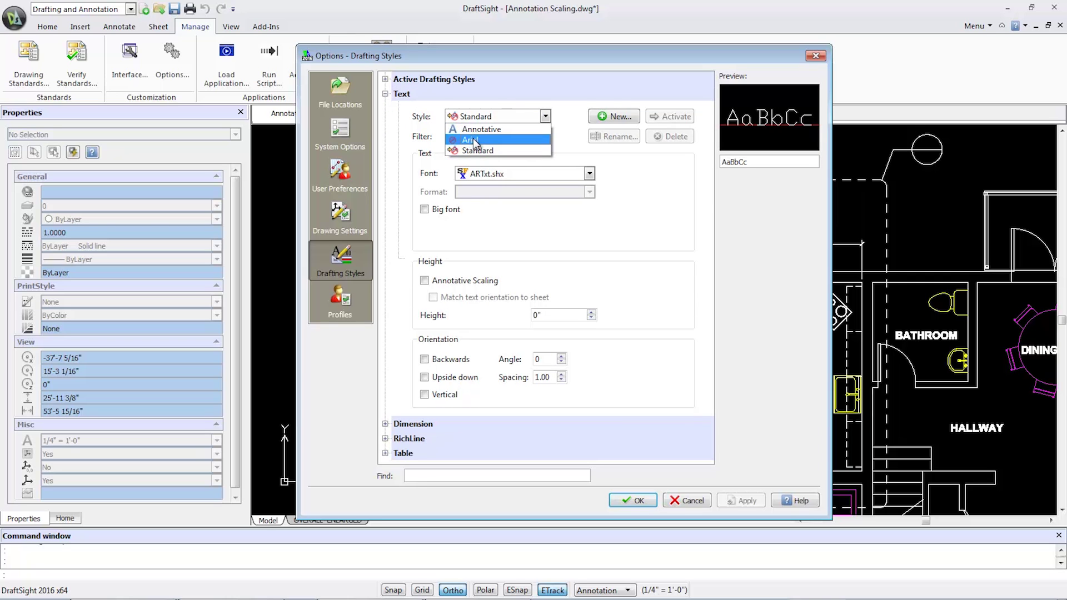
pyautogui.click(475, 141)
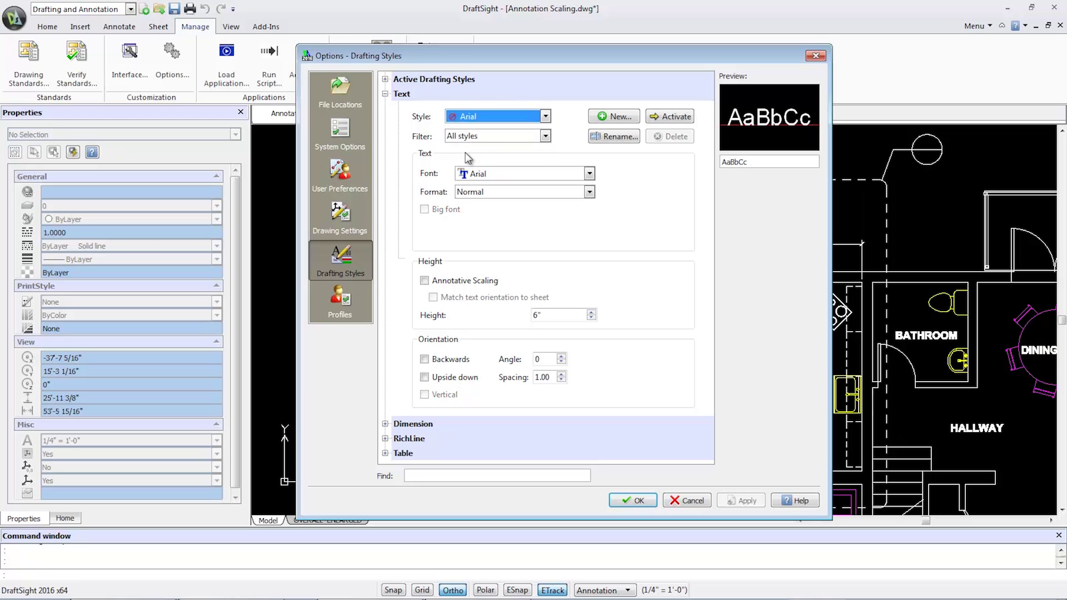
pyautogui.click(424, 281)
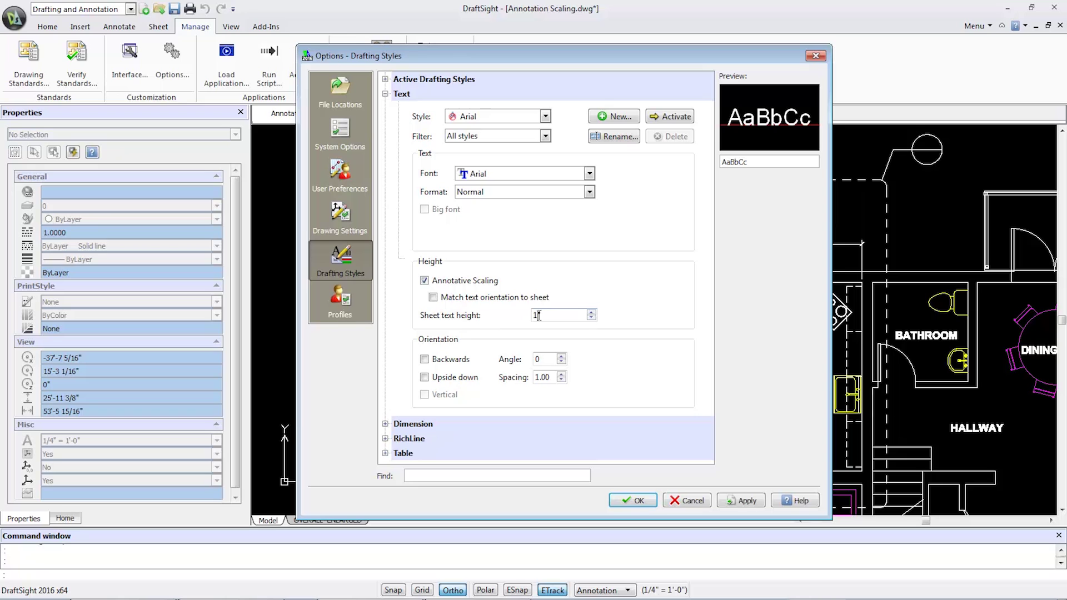
pyautogui.doubleClick(536, 315)
pyautogui.write('1/8')
pyautogui.click(737, 502)
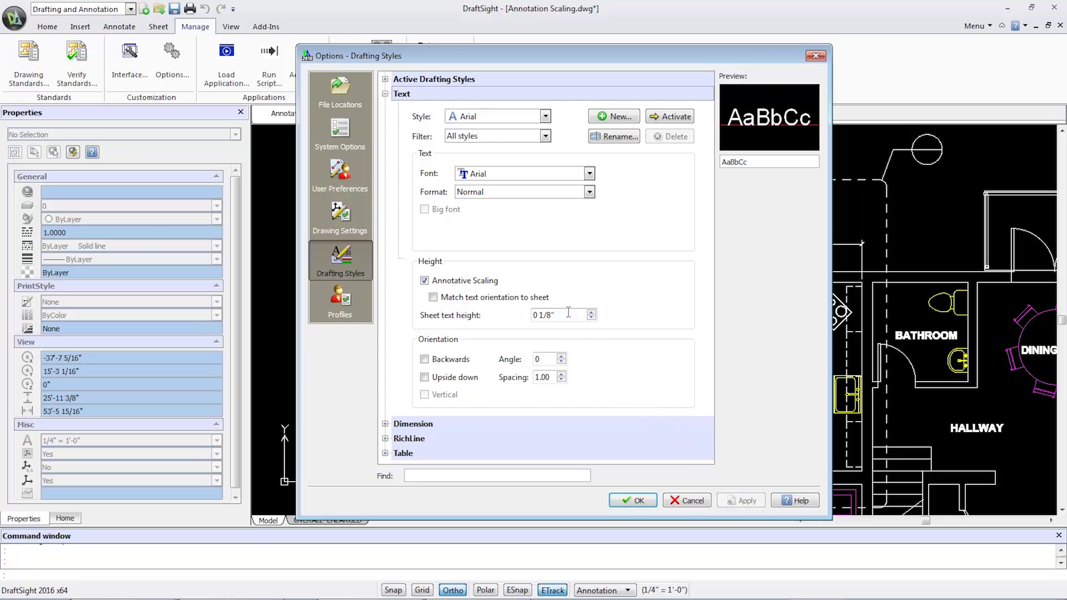
# - Turn on Annotative Scaling under the Standard dimension style's Fit > Dimension scale settings
pyautogui.click(385, 94)
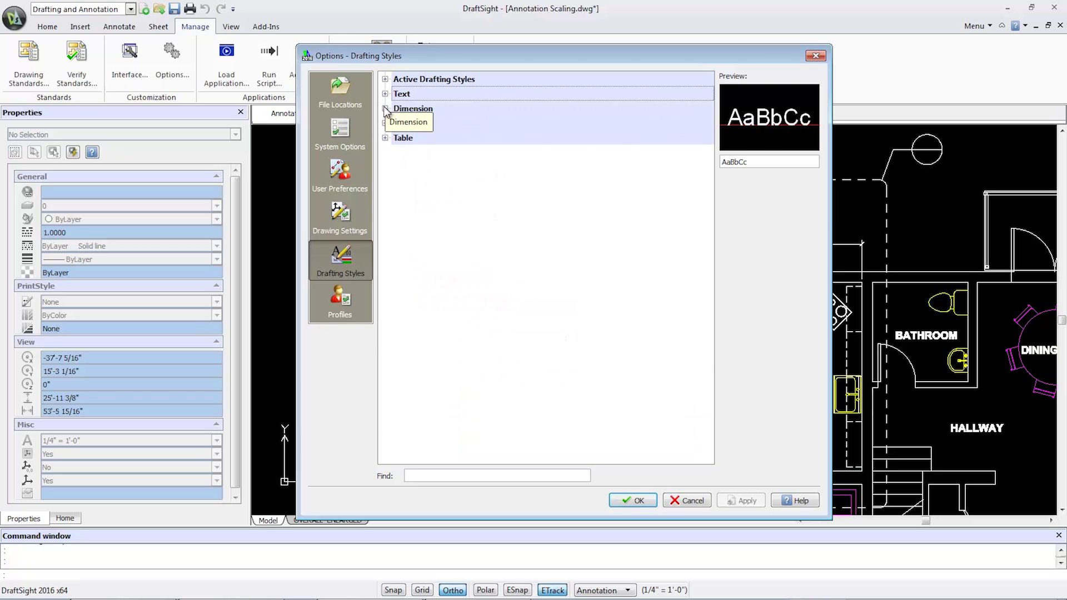
pyautogui.click(385, 109)
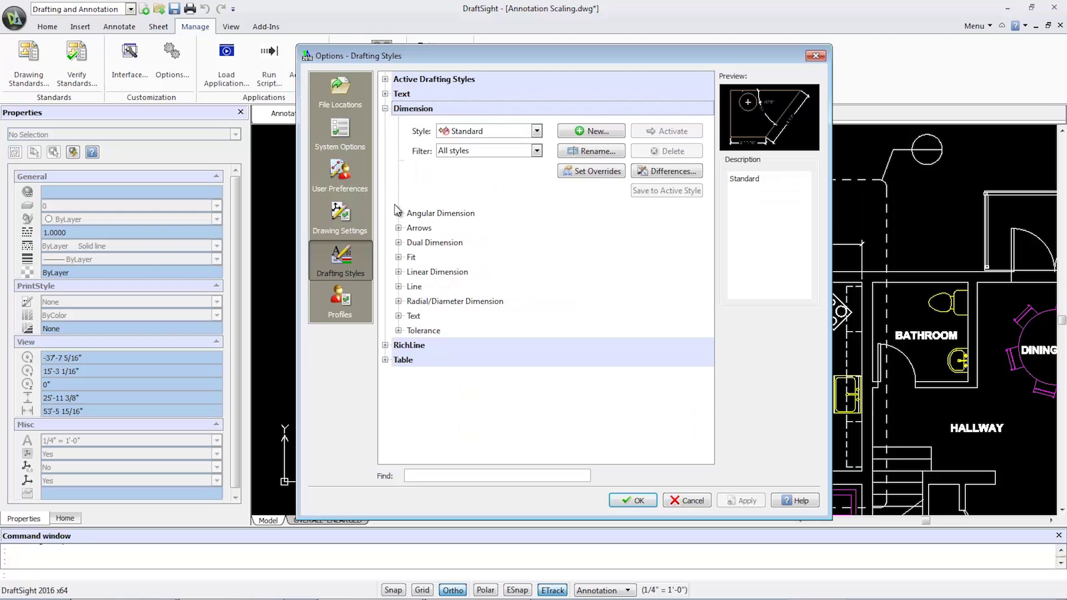
pyautogui.click(398, 257)
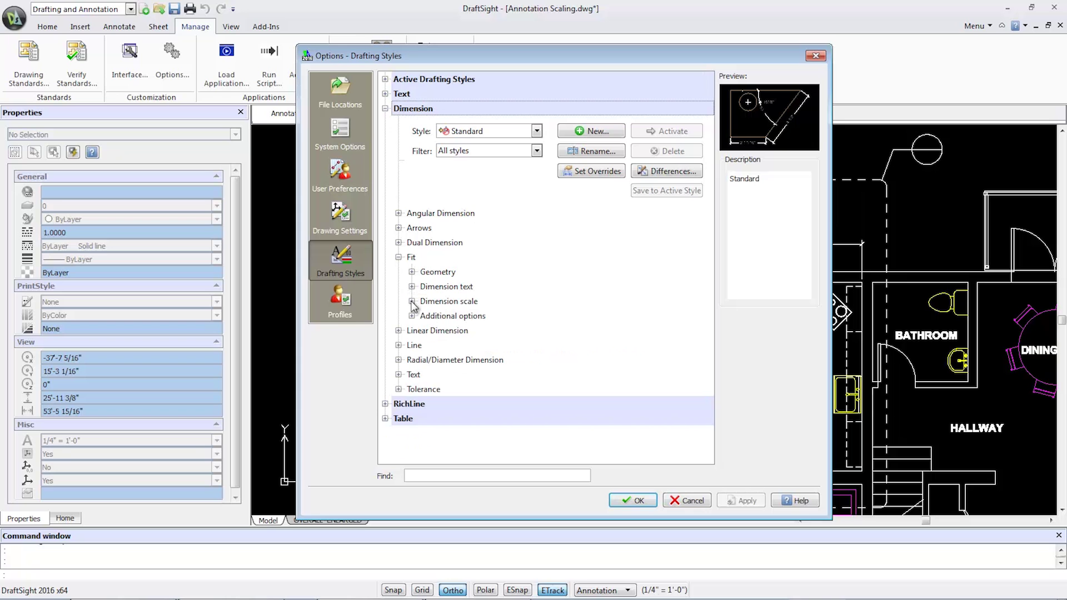
pyautogui.click(412, 302)
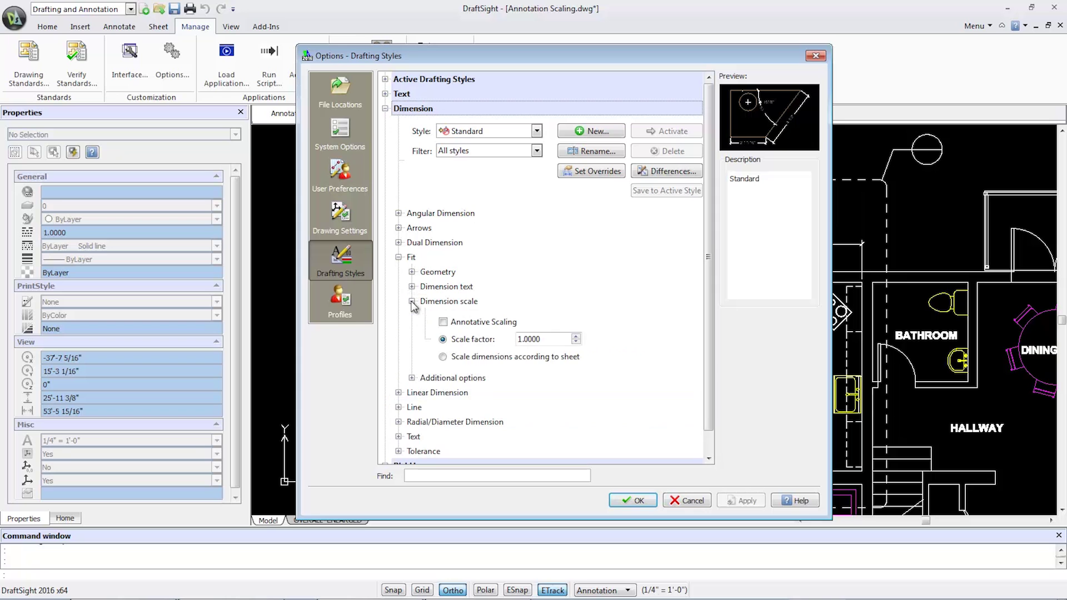
pyautogui.click(443, 322)
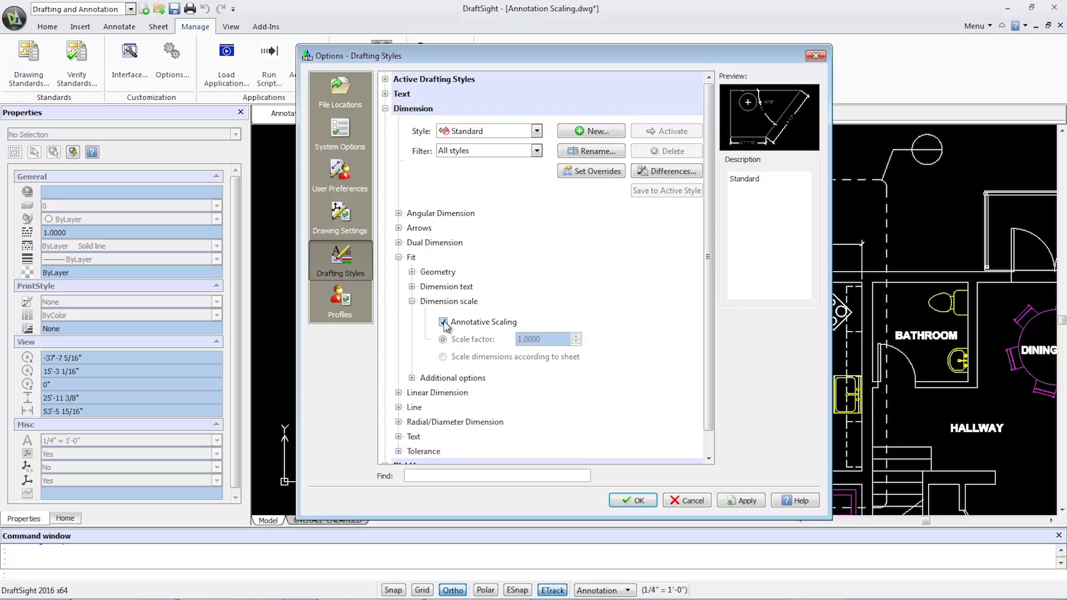
pyautogui.click(412, 302)
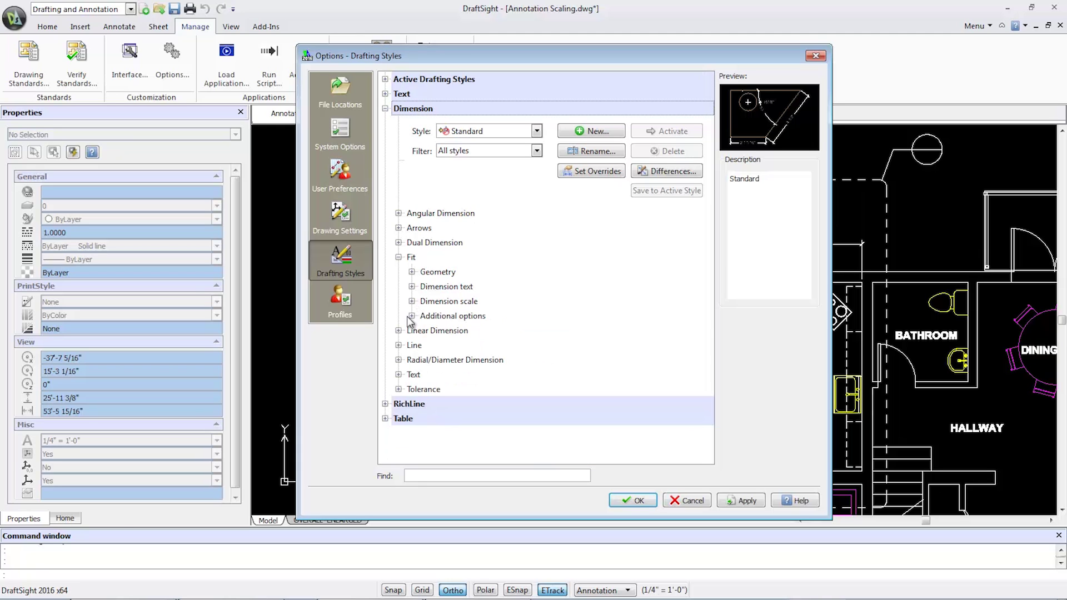
# - Confirm the dimension text uses Arial at 1/8", then apply and close Options
pyautogui.click(399, 375)
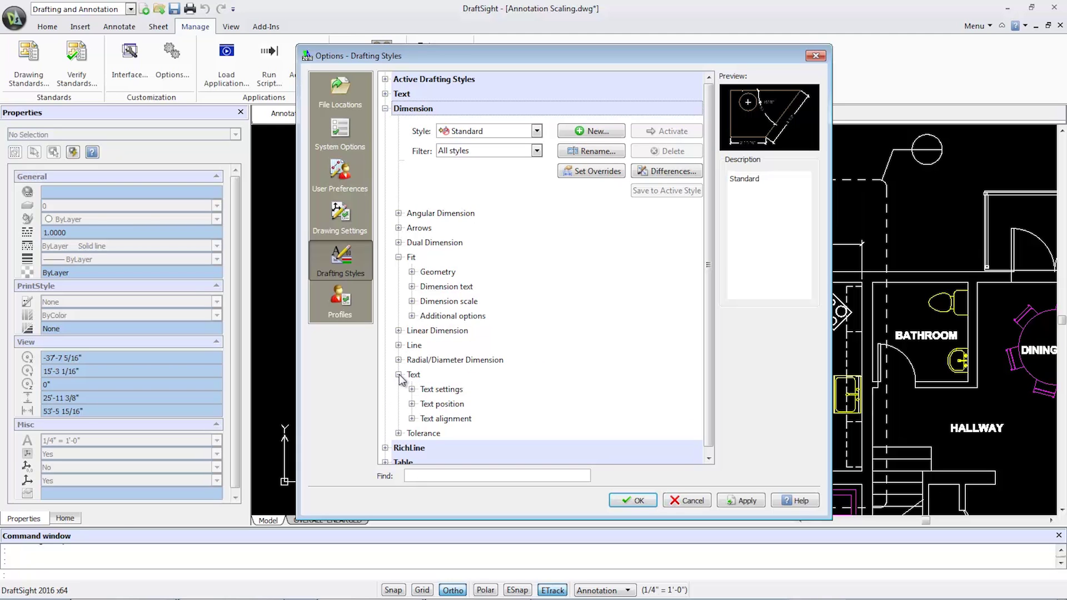
pyautogui.click(412, 389)
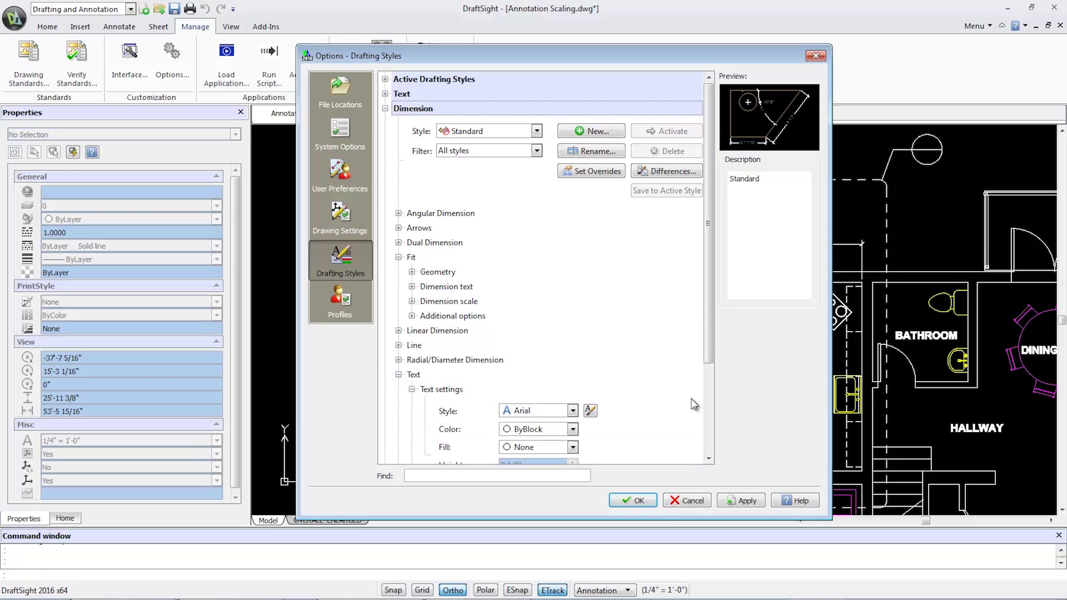
pyautogui.moveTo(709, 358); pyautogui.dragTo(703, 395)
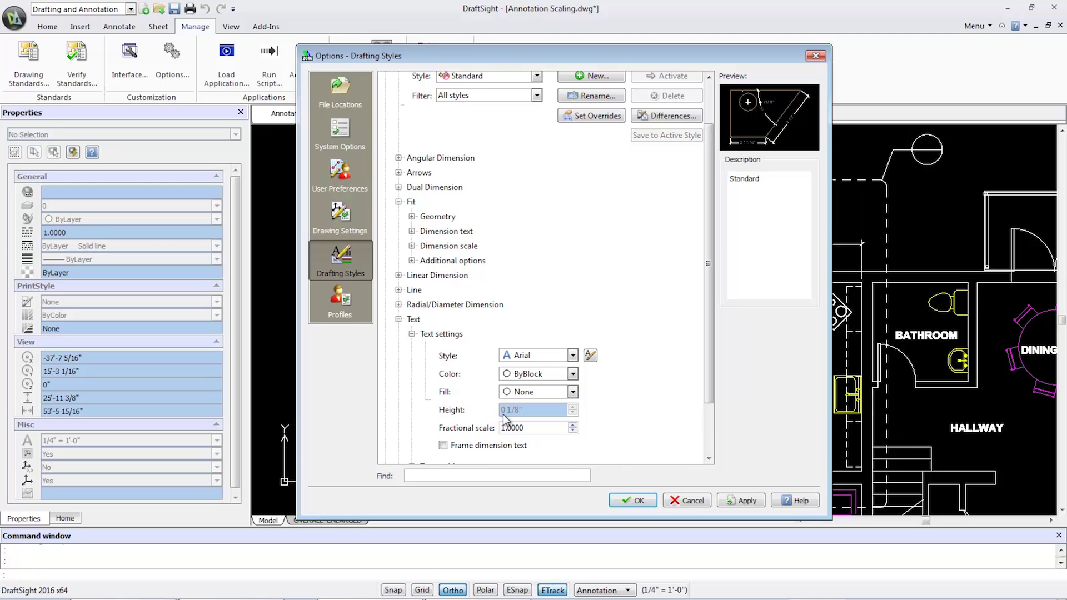
pyautogui.click(728, 501)
pyautogui.click(638, 500)
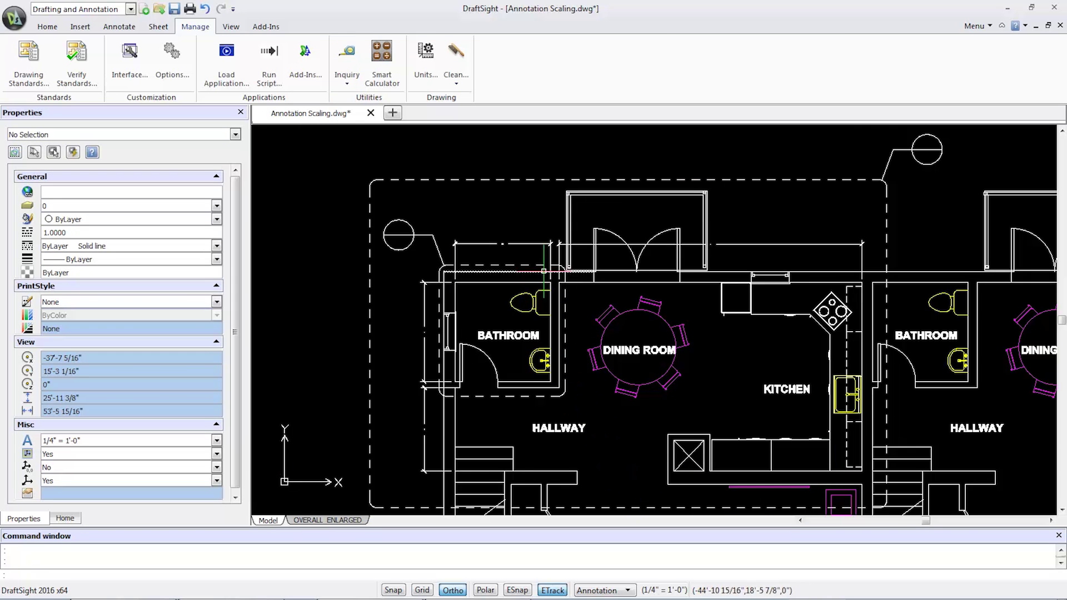
# - Select the four plan dimensions and set Annotative to Yes in Properties
pyautogui.click(535, 244)
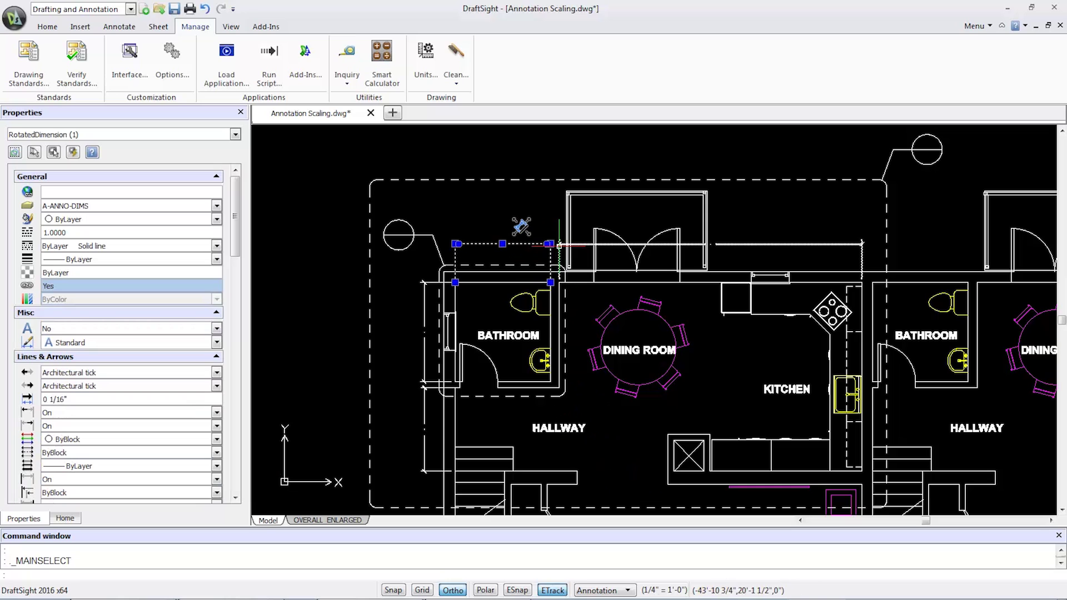
pyautogui.click(559, 248)
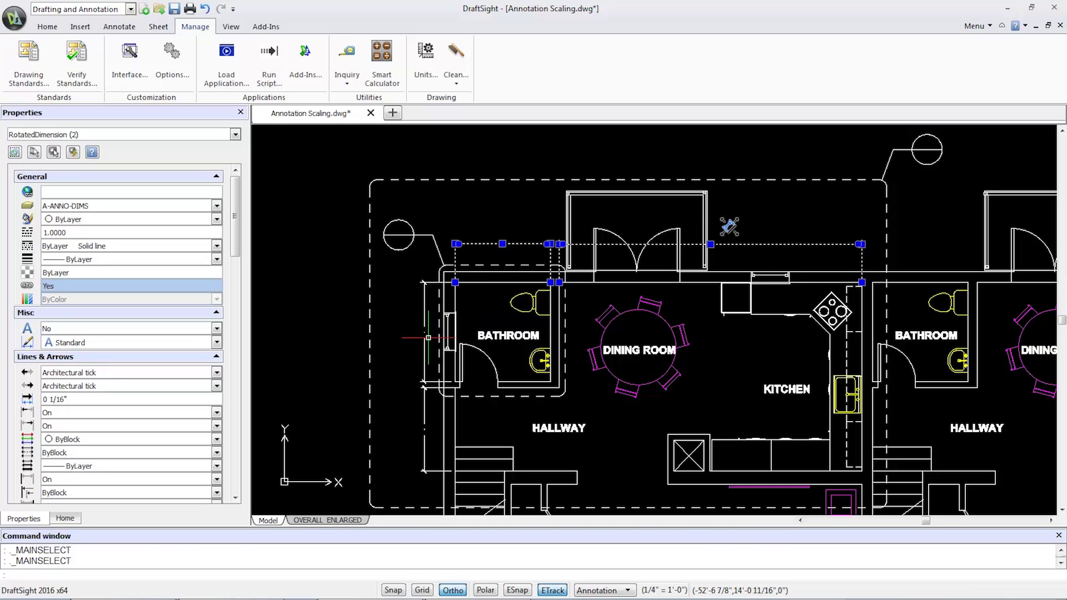
pyautogui.click(443, 315)
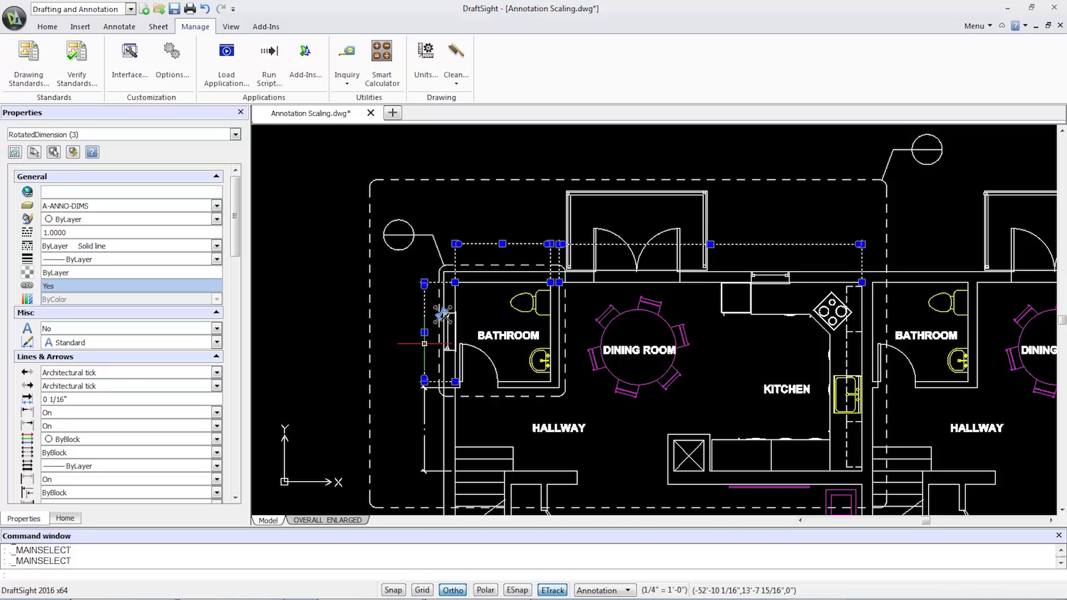
pyautogui.click(425, 425)
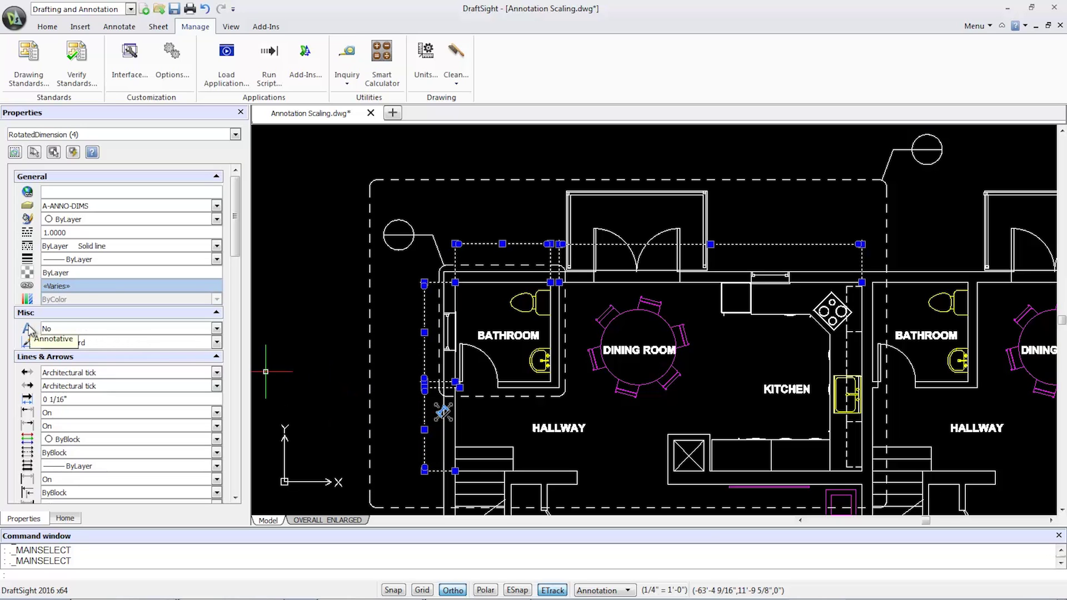
pyautogui.click(113, 333)
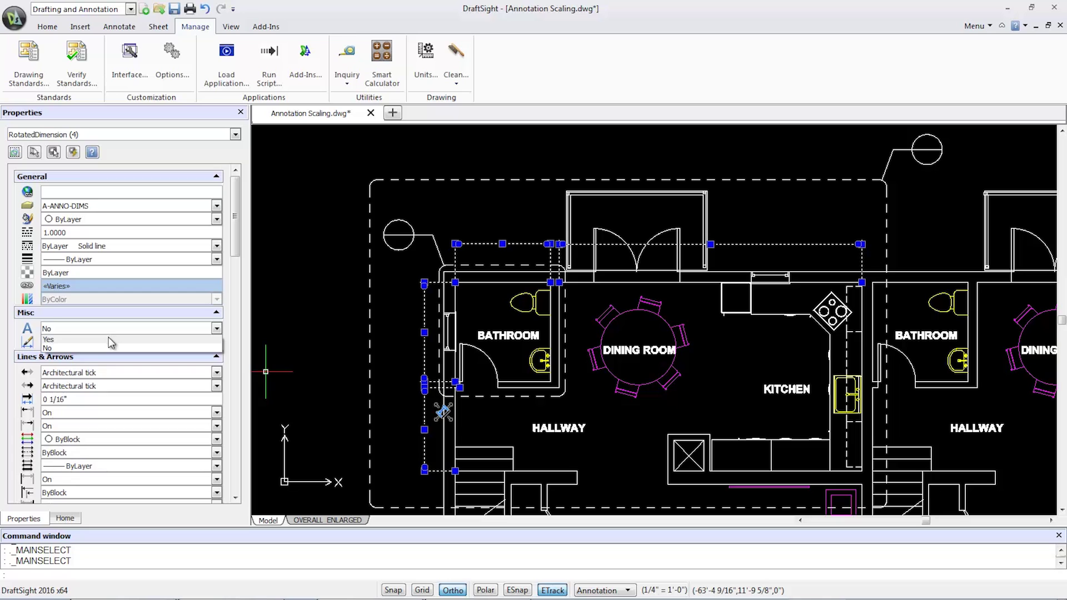
pyautogui.click(108, 338)
pyautogui.press('Escape')
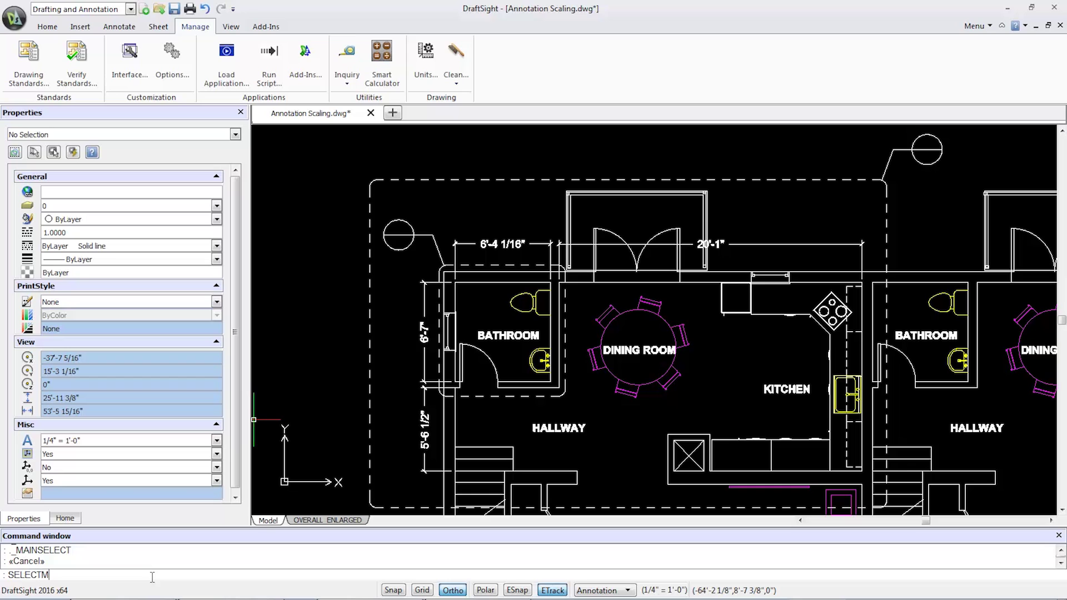
# - Select all 27 room notes with SELECTMATCHING, matching by layer on the BATHROOM label
pyautogui.press('Return')
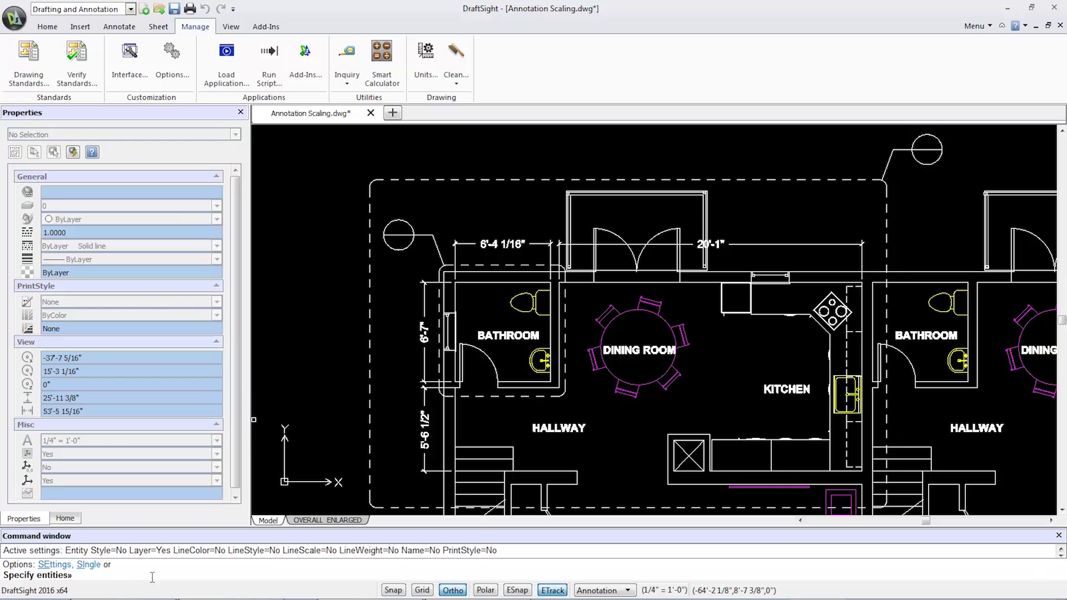
pyautogui.write('SE')
pyautogui.press('Return')
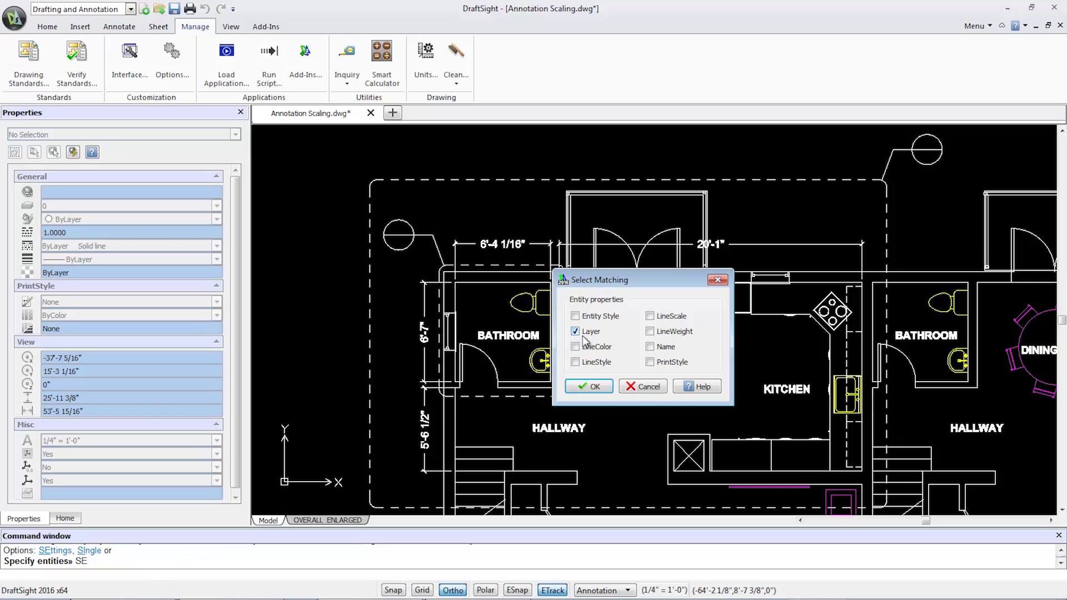
pyautogui.click(591, 388)
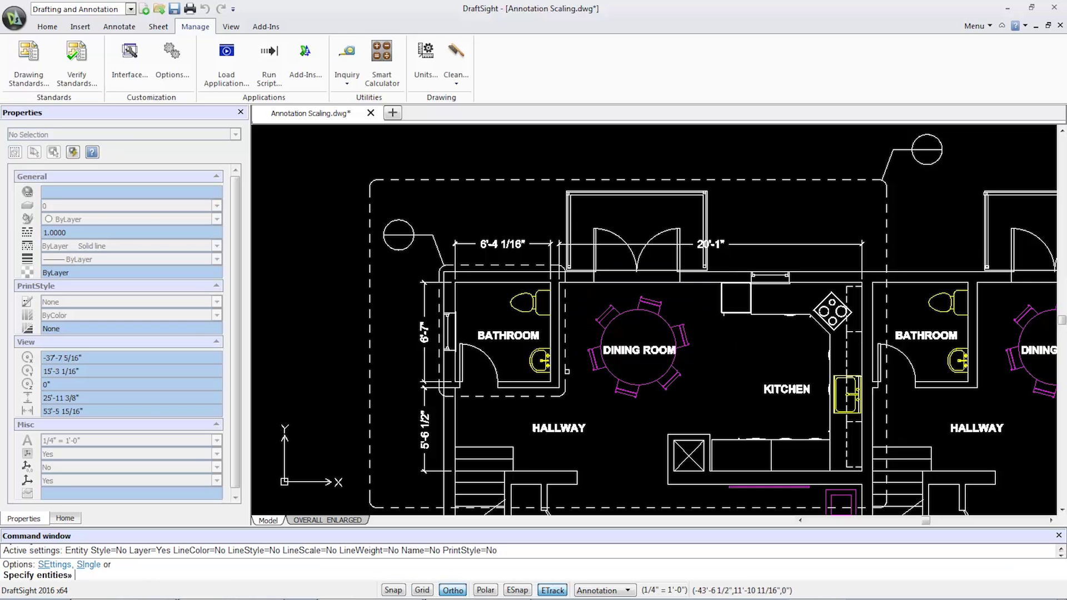
pyautogui.click(507, 337)
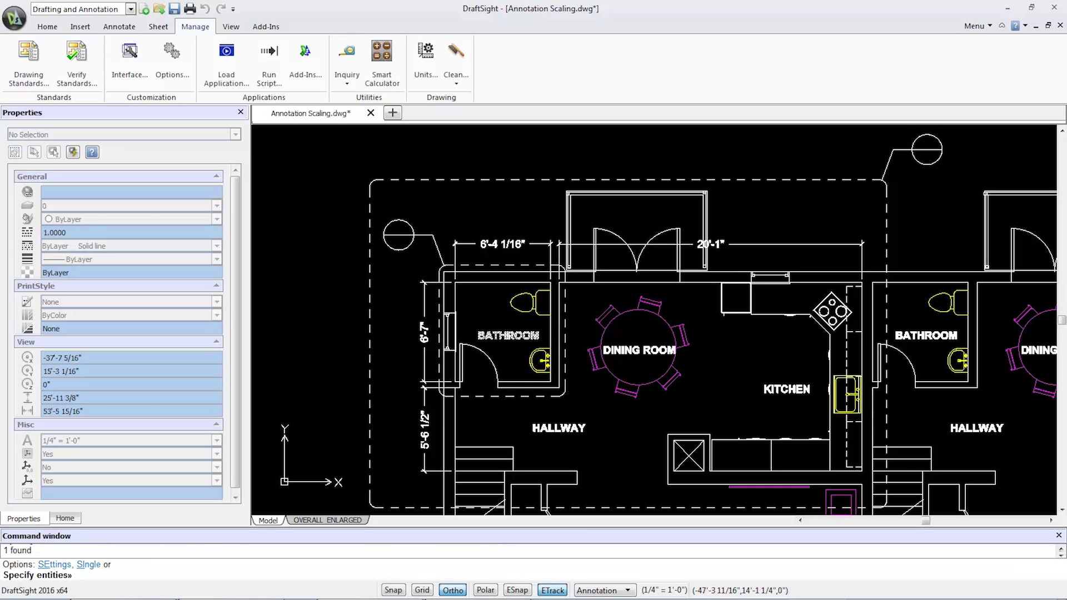
pyautogui.press('Return')
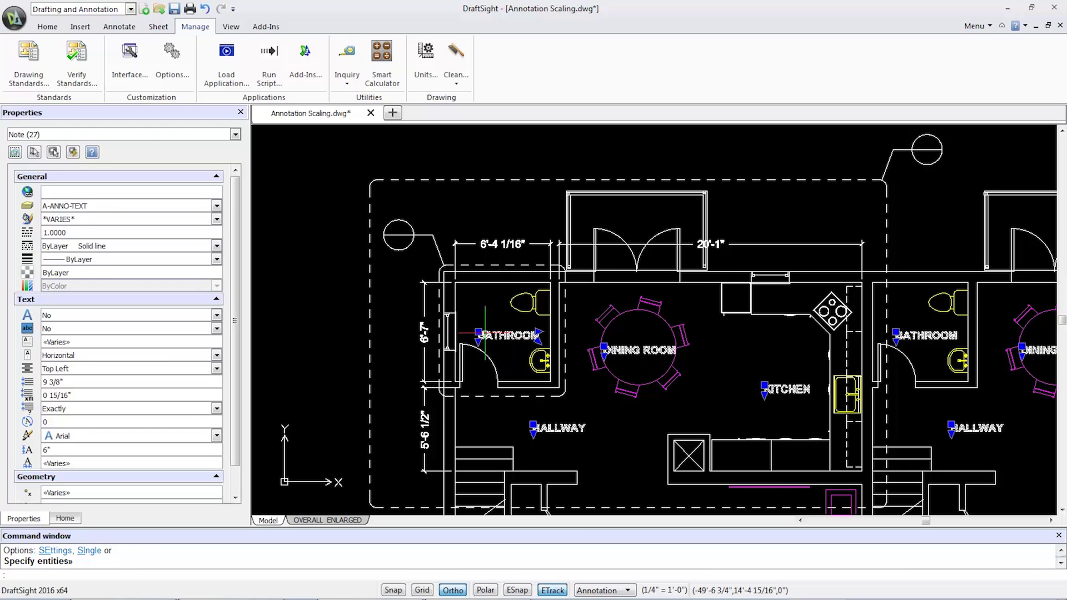
# - Set Annotative to Yes for the selected notes and clear the selection
pyautogui.click(136, 316)
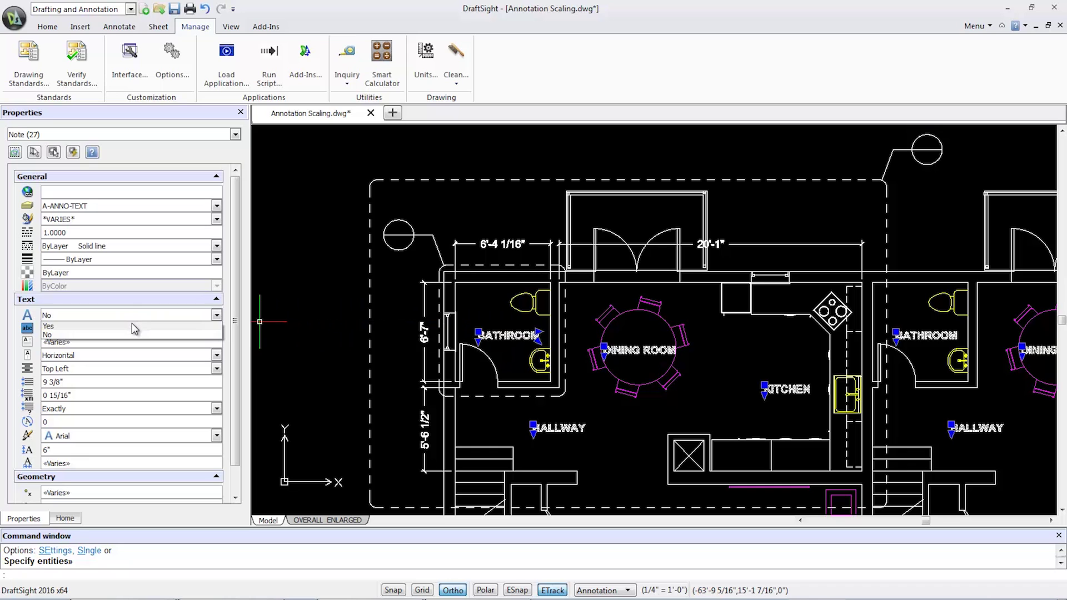
pyautogui.click(132, 326)
pyautogui.press('Escape')
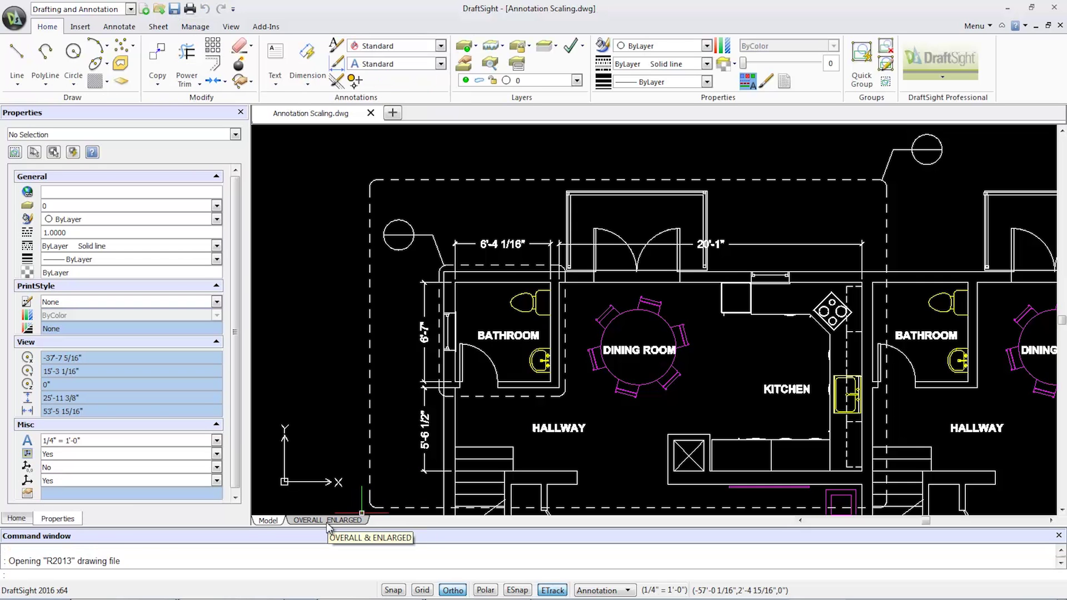
# - Show the OVERALL & ENLARGED sheet and window-zoom onto the enlarged bathroom
pyautogui.click(328, 521)
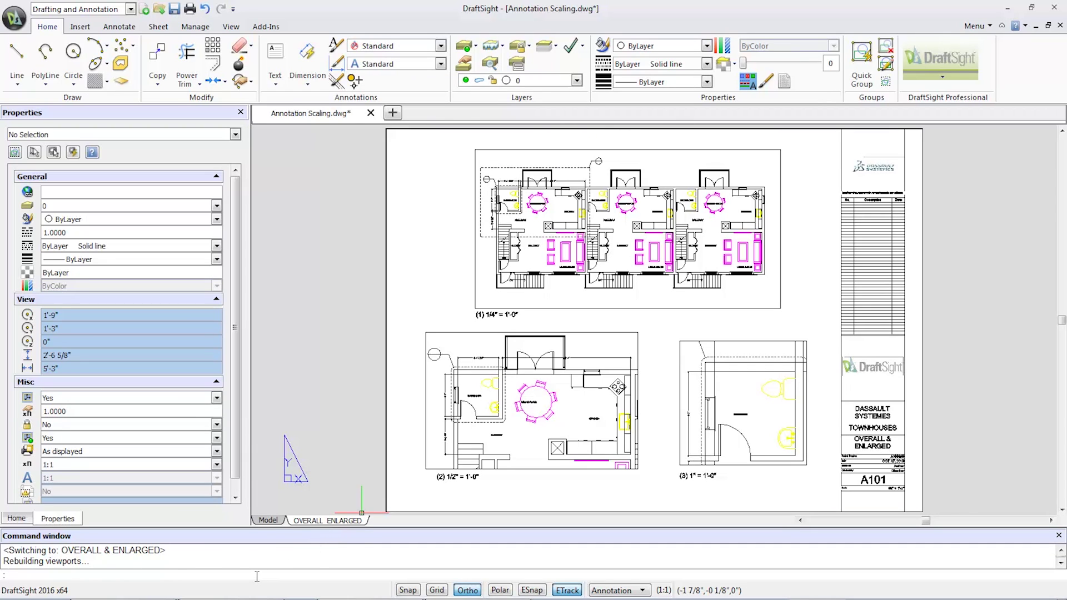
pyautogui.write('Z')
pyautogui.press('Return')
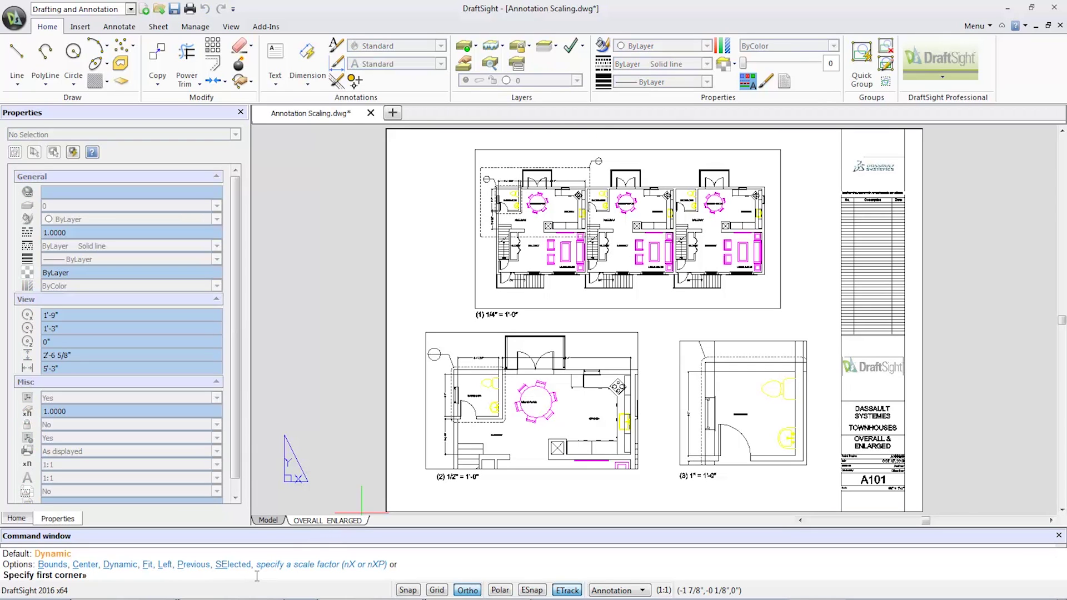
pyautogui.click(508, 360)
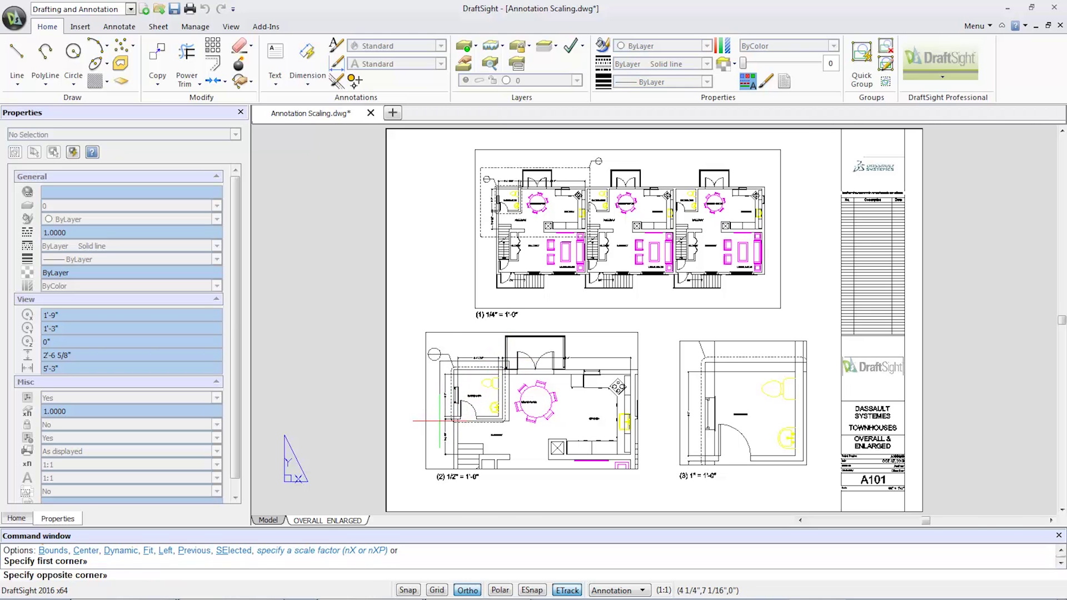
pyautogui.click(440, 421)
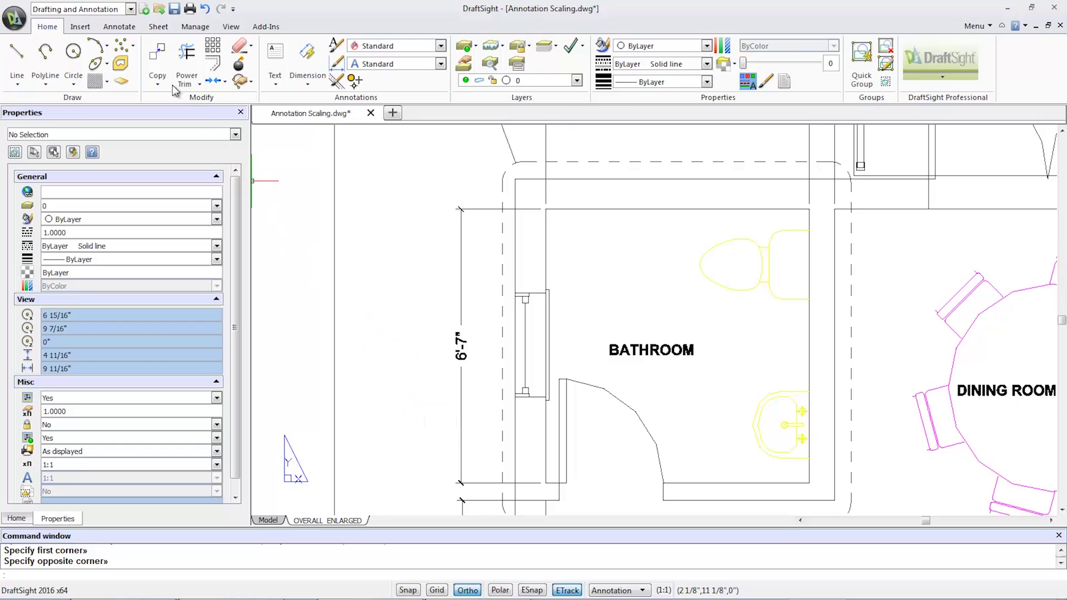
# - Add a linear dimension measuring the BATHROOM text height, which reads 1/8"
pyautogui.click(120, 27)
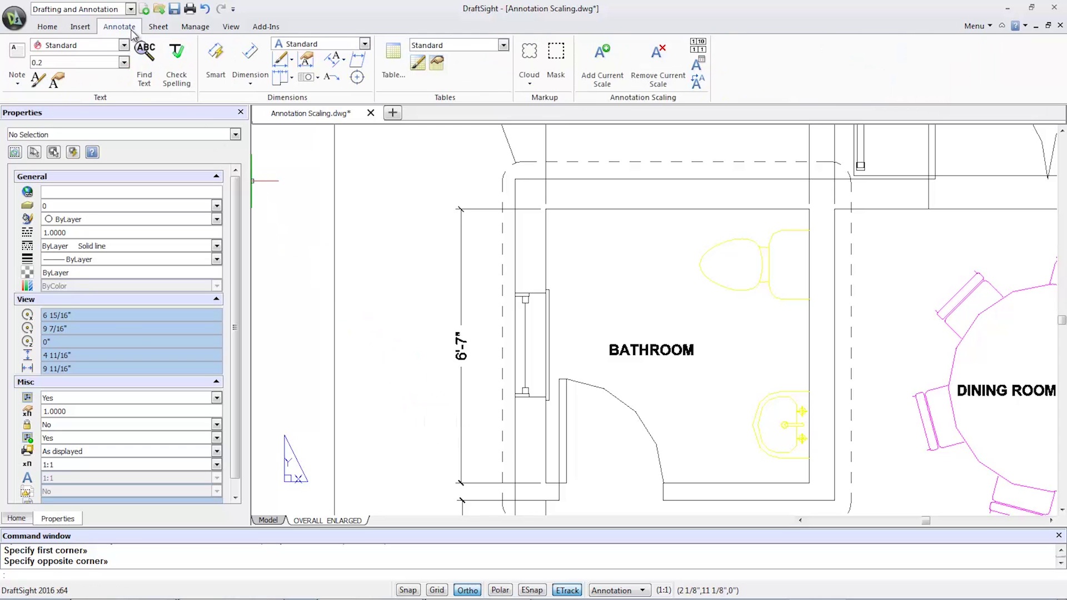
pyautogui.click(250, 81)
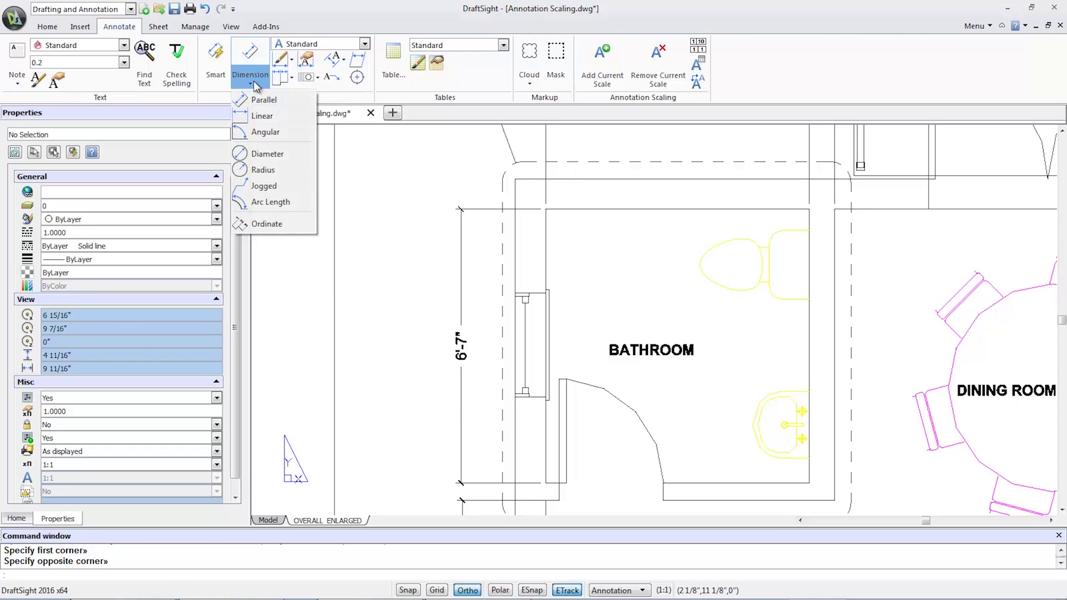
pyautogui.click(260, 116)
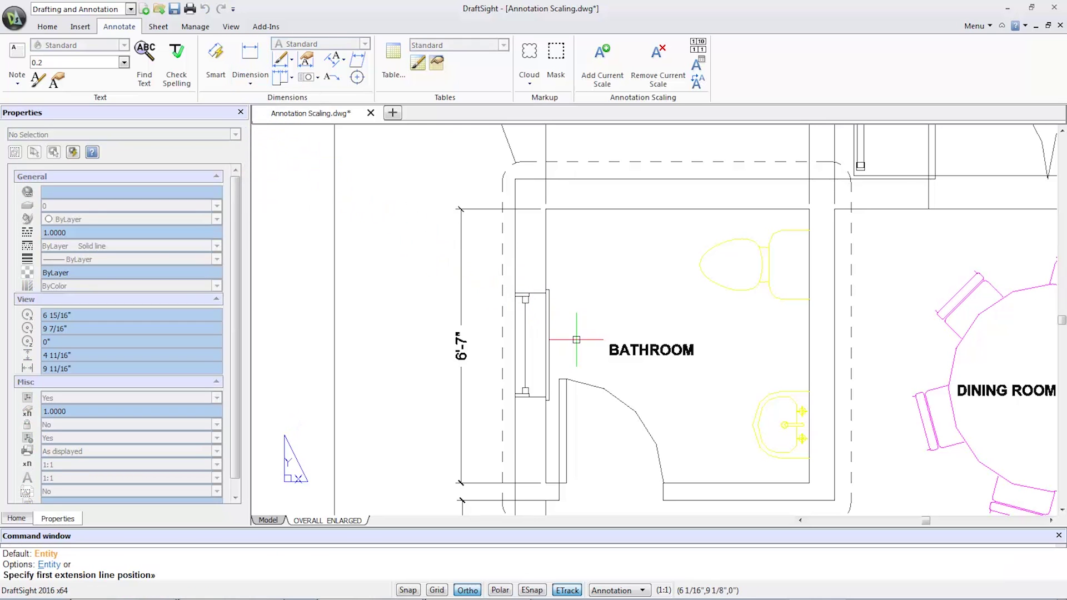
pyautogui.click(605, 354)
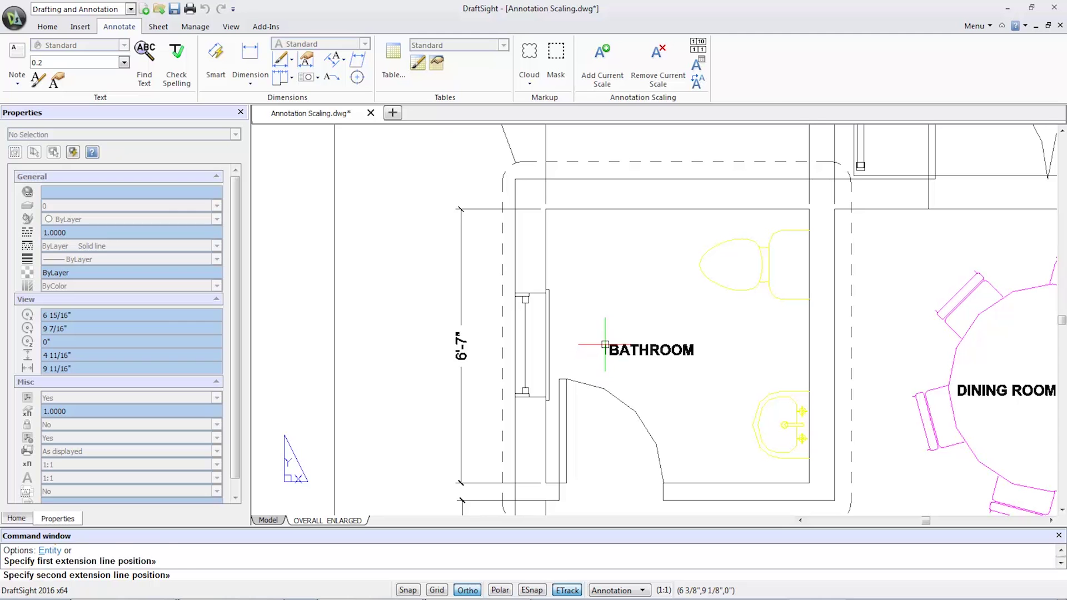
pyautogui.click(605, 344)
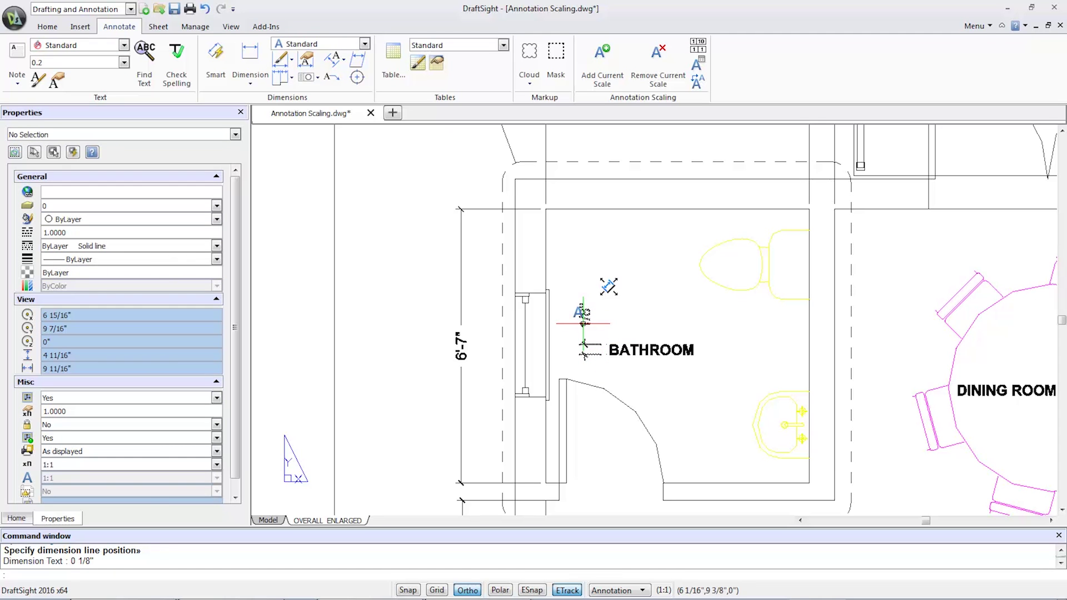
pyautogui.press('Escape')
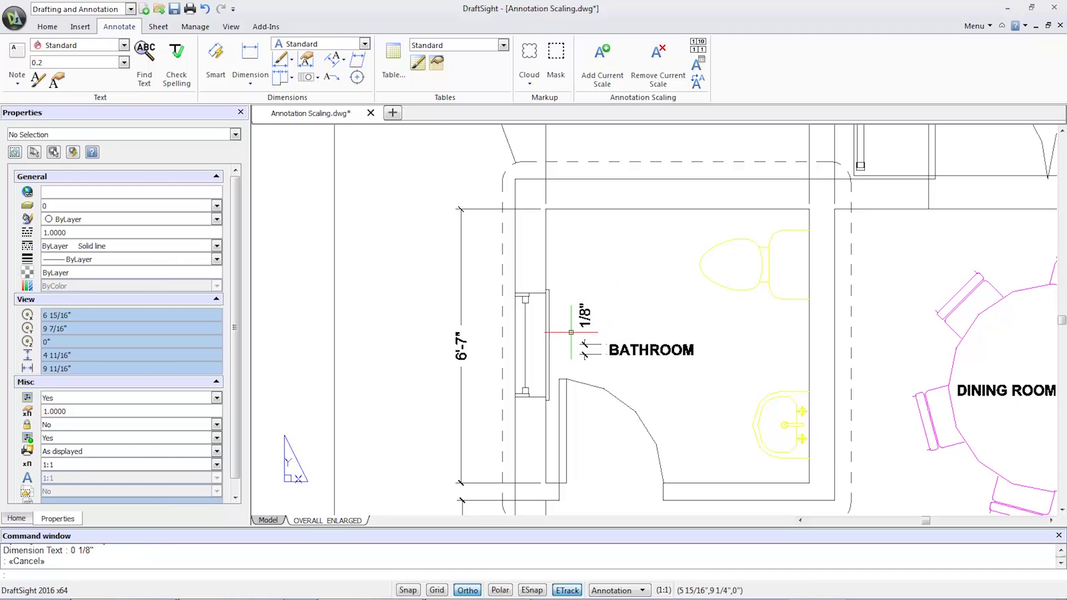
# - Repeat the linear dimension to measure the 6'-7" text height, placing it to the left
pyautogui.rightClick(478, 371)
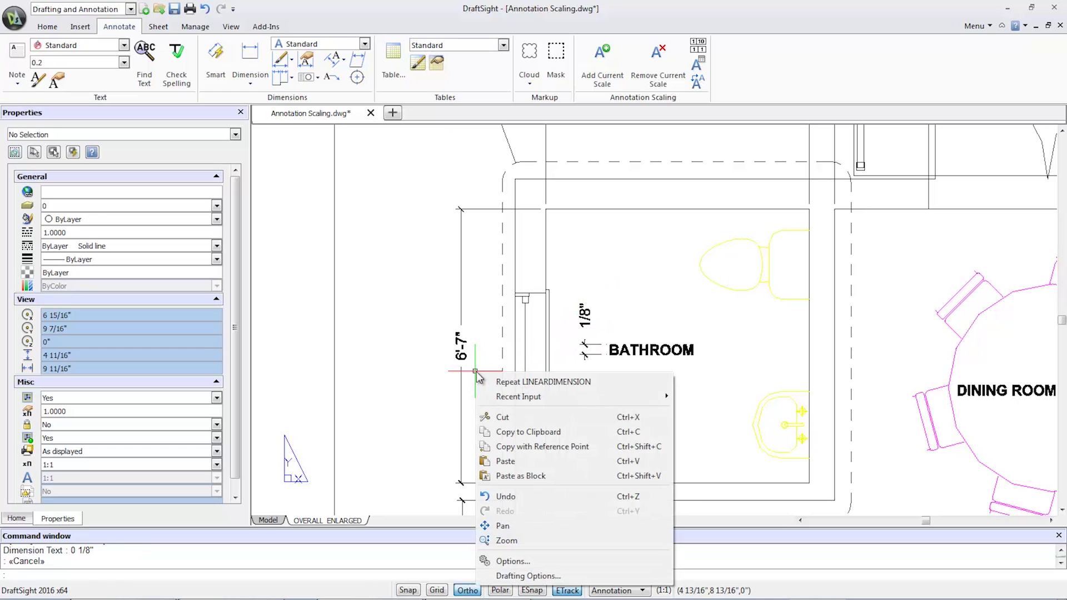
pyautogui.click(492, 380)
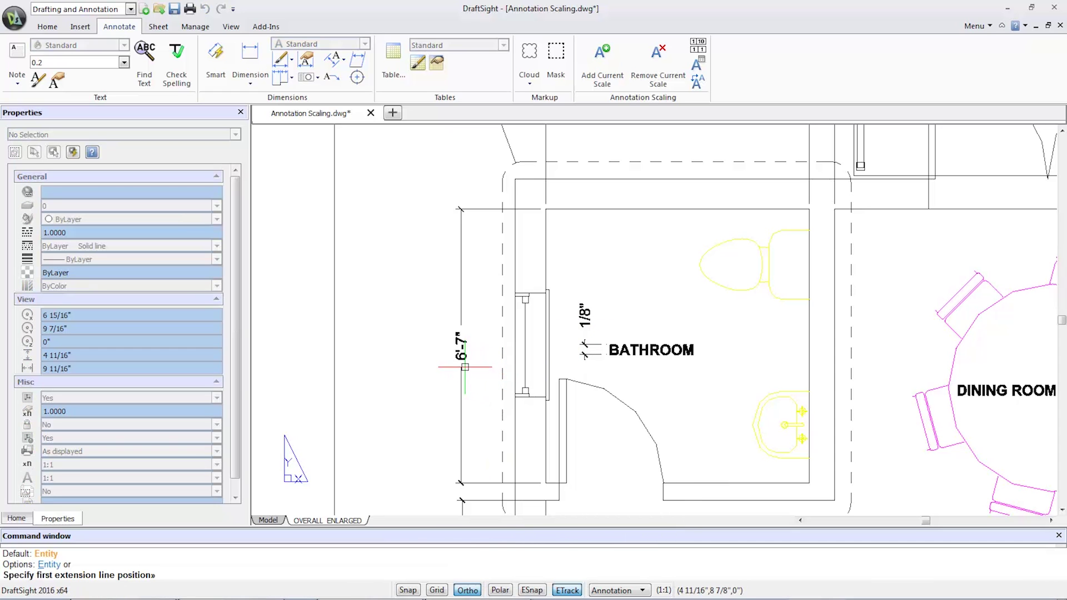
pyautogui.click(466, 366)
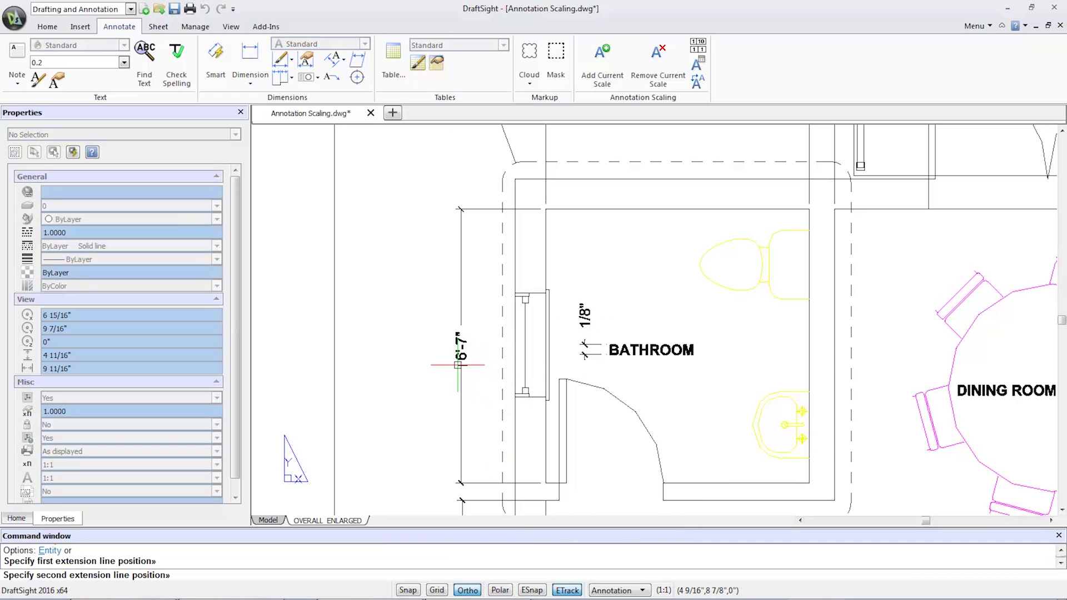
pyautogui.click(456, 365)
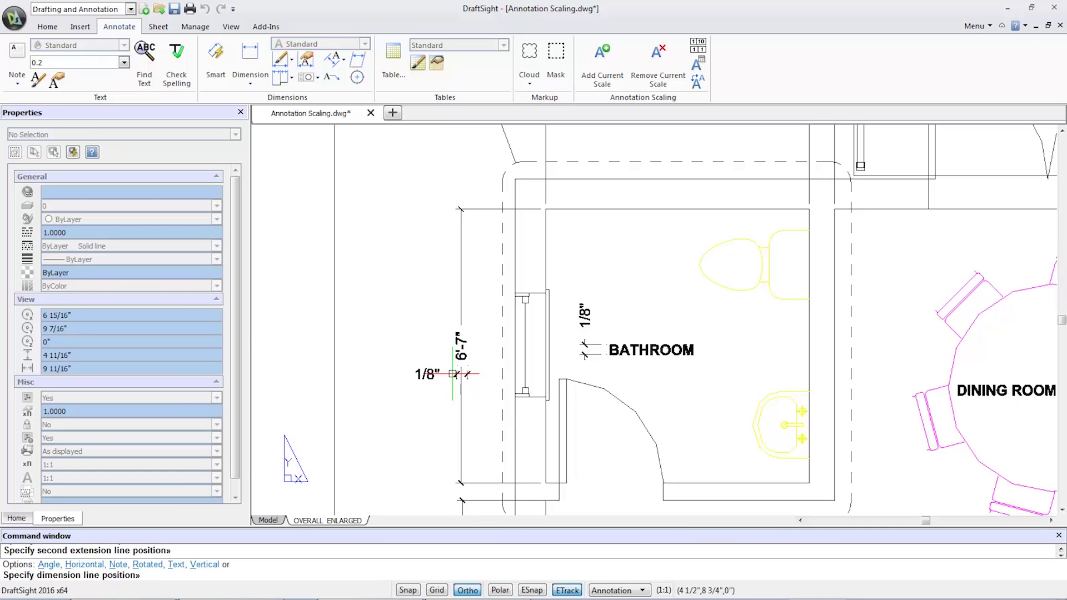
pyautogui.click(446, 379)
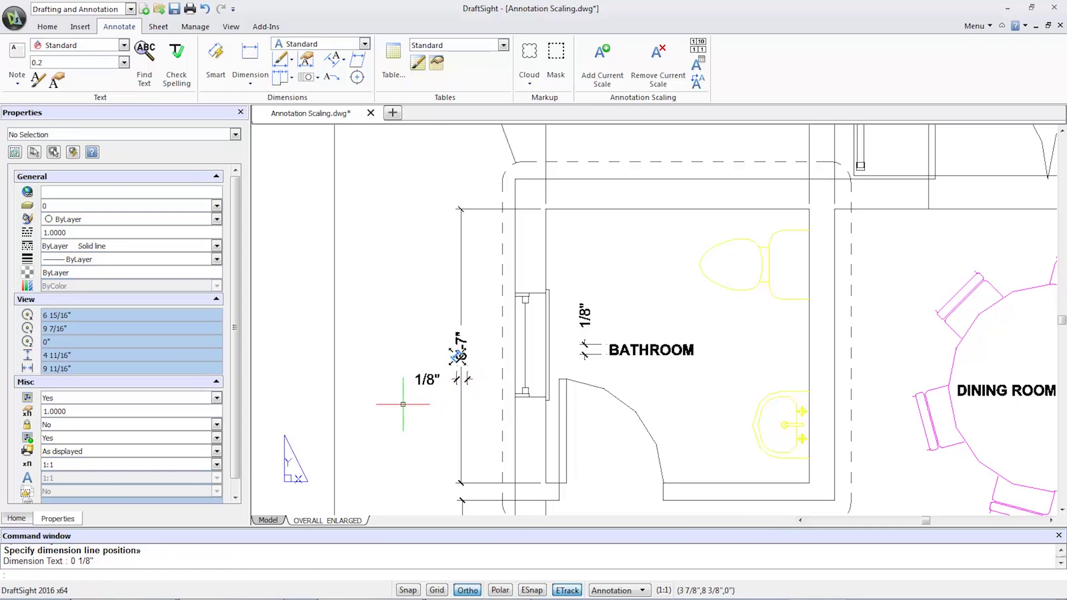